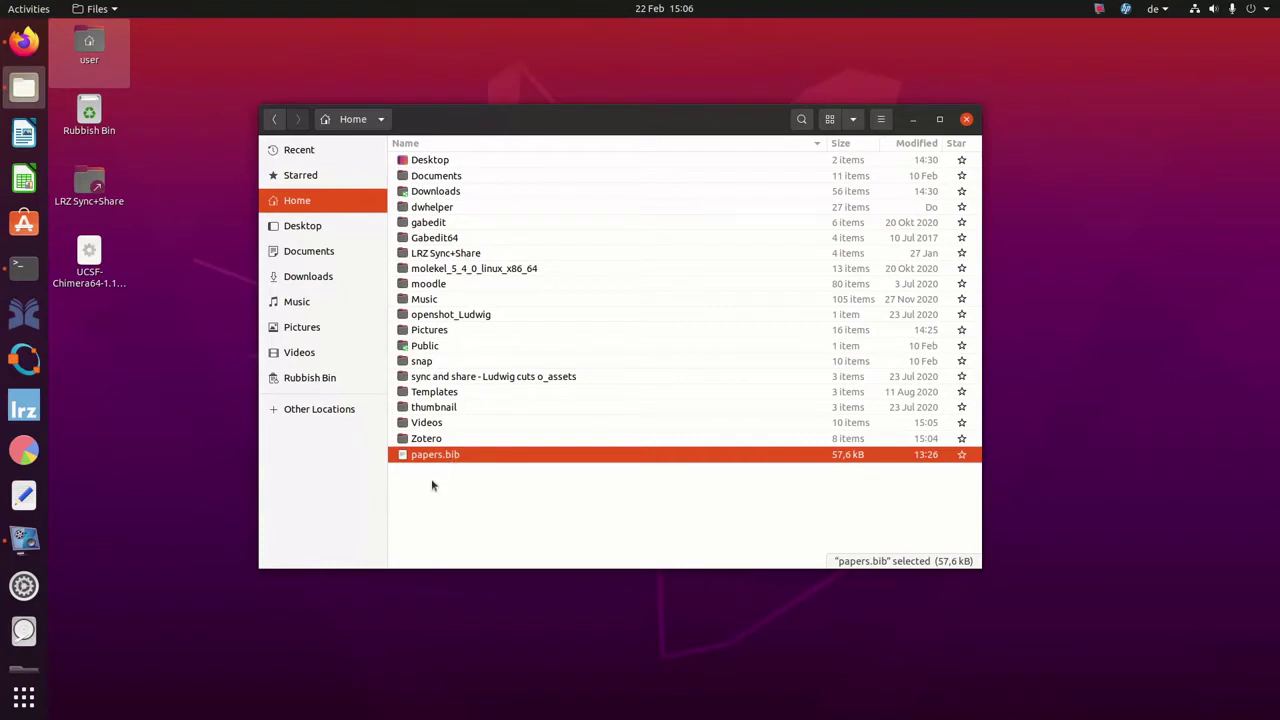
# Open papers.bib from the home folder in the text editor.
pyautogui.click(437, 440)
pyautogui.click(435, 454)
pyautogui.rightClick(435, 458)
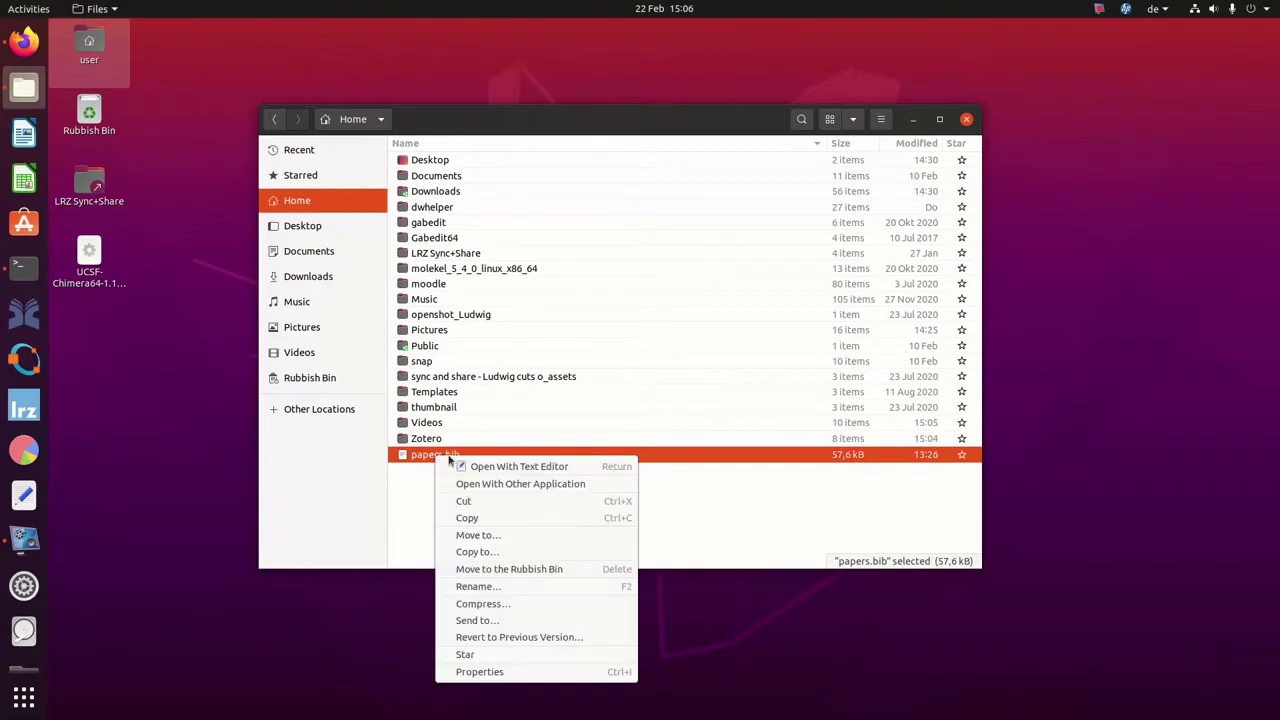
pyautogui.click(466, 467)
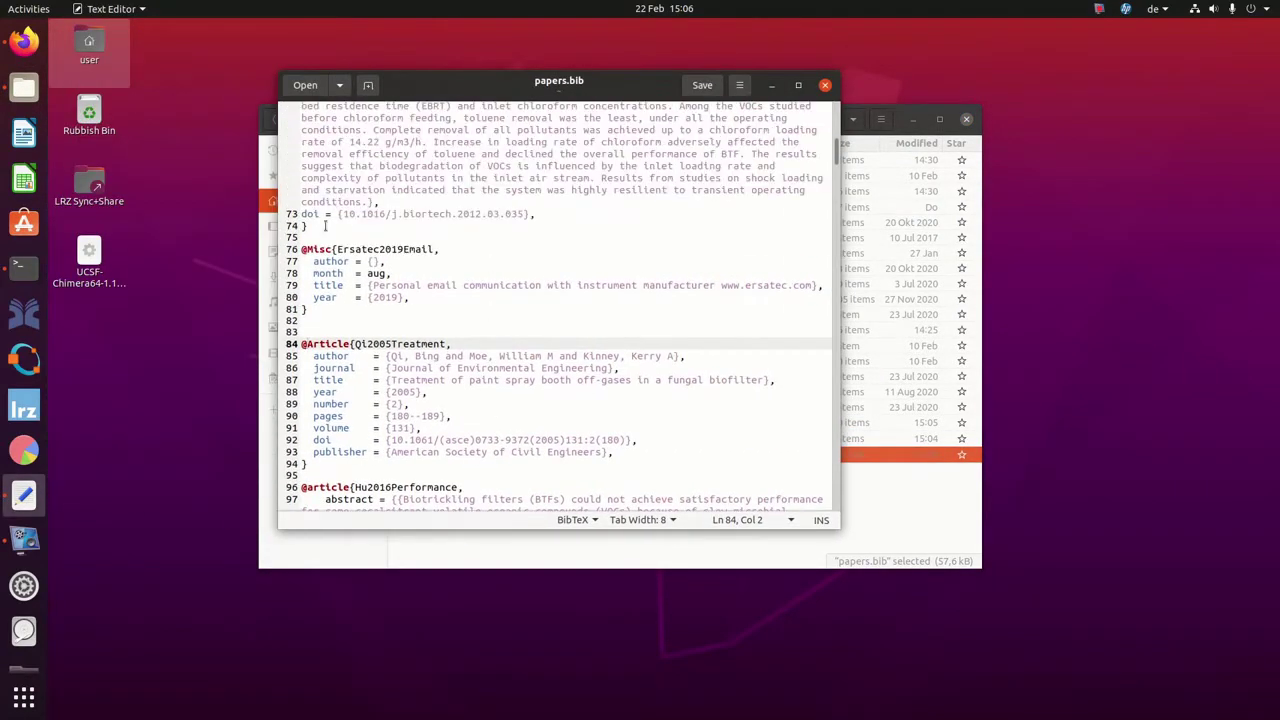
# Examine the 2019 Misc entry and the 2005 Article entry below it in papers.bib, and close the file.
pyautogui.moveTo(300, 249); pyautogui.dragTo(307, 309)
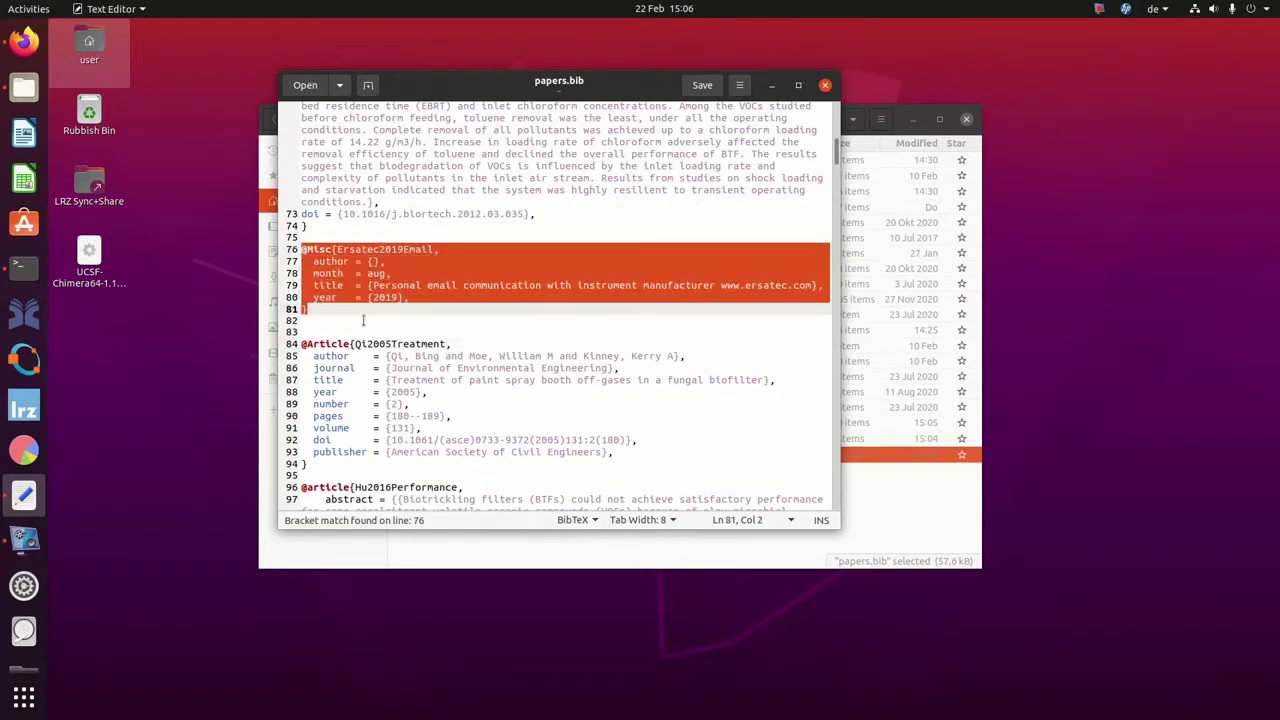
pyautogui.scroll(-3, 375, 316)
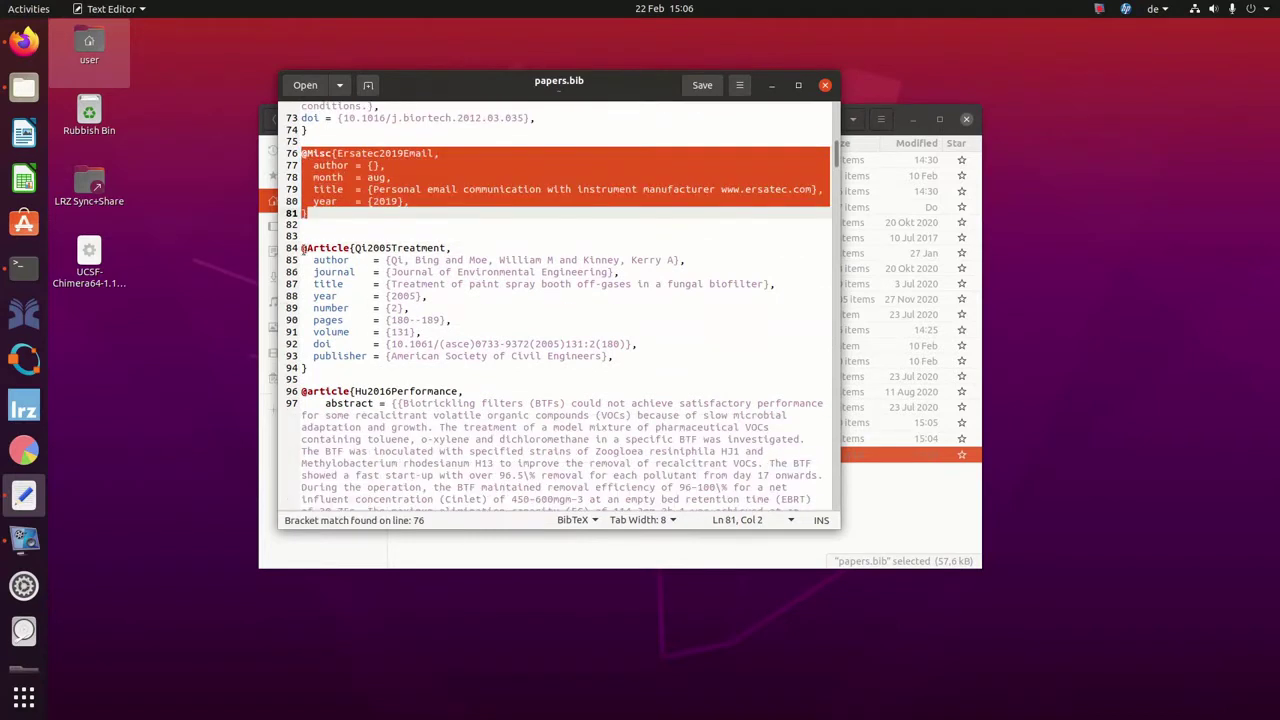
pyautogui.moveTo(302, 248); pyautogui.dragTo(336, 370)
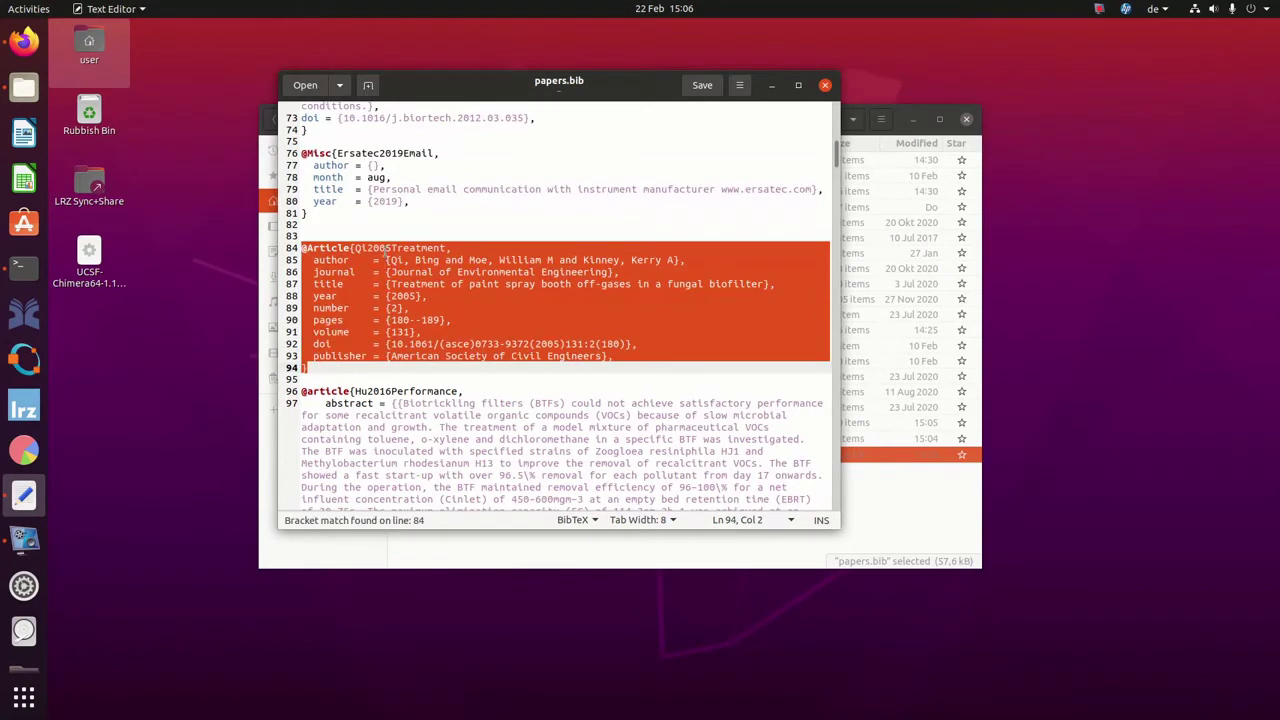
pyautogui.click(385, 249)
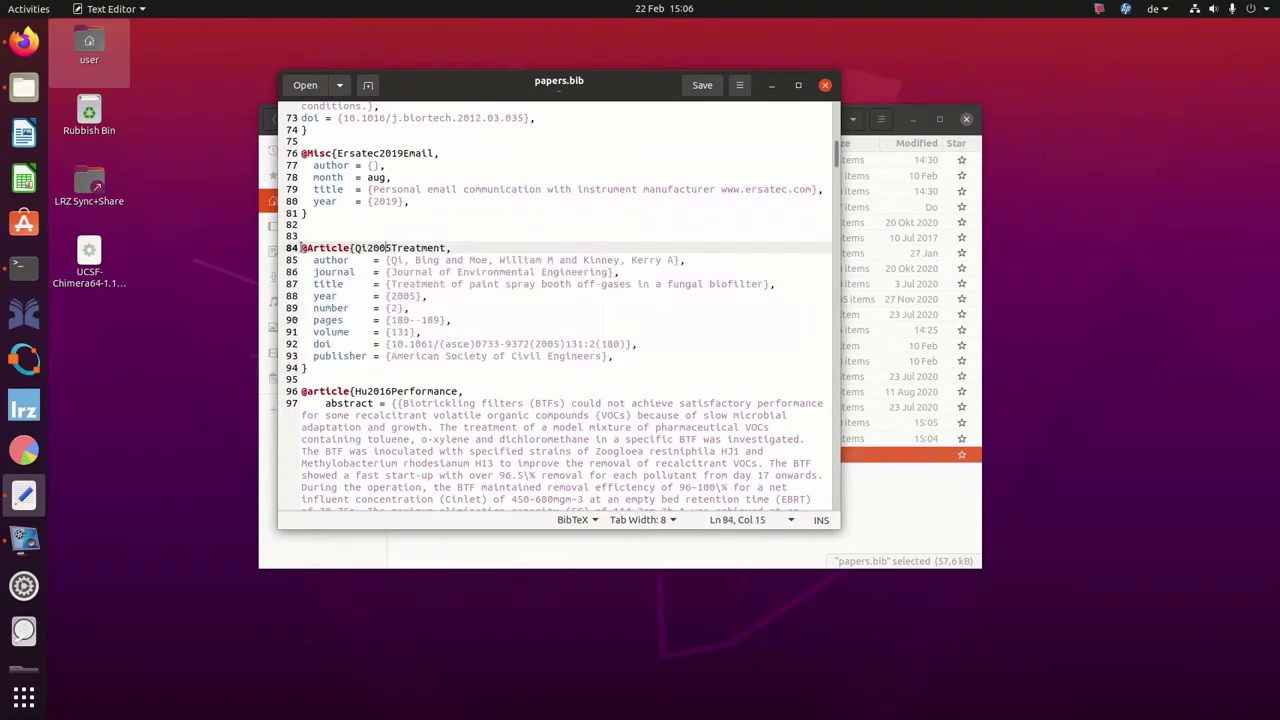
pyautogui.hotkey('shift', 'Home')
pyautogui.press('Up')
pyautogui.press('Up')
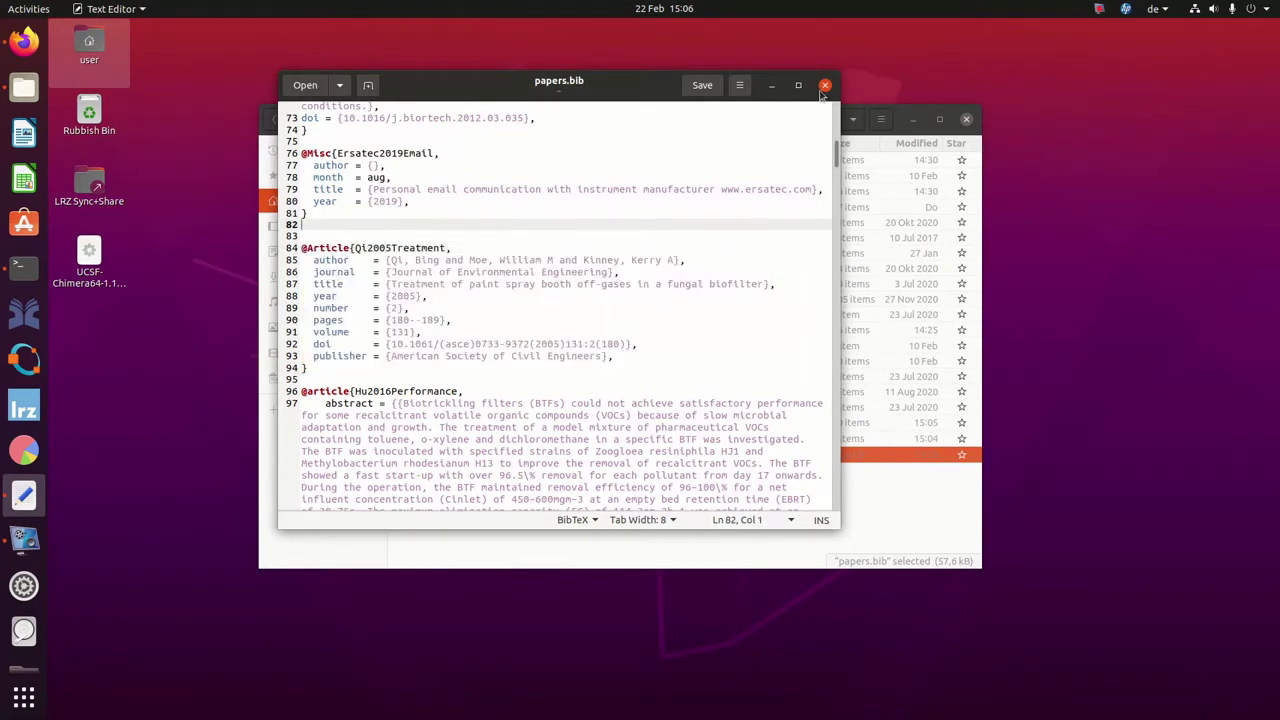
pyautogui.click(824, 88)
pyautogui.click(556, 500)
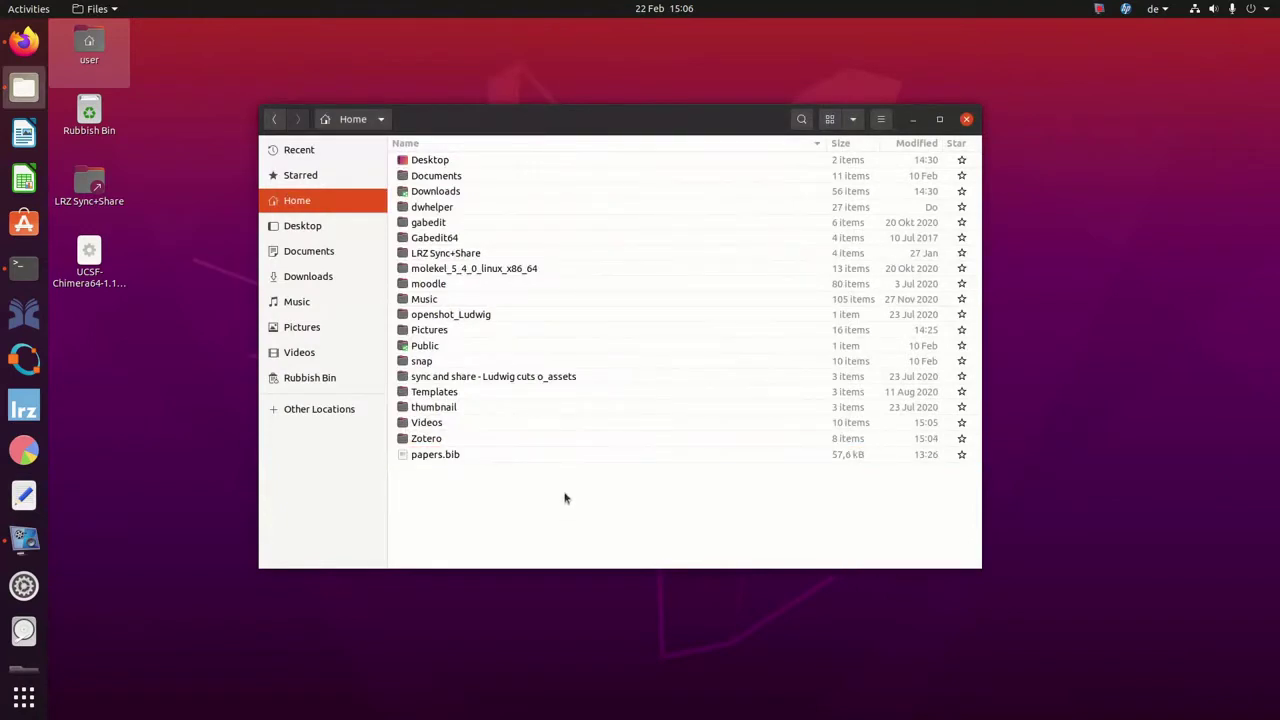
# Switch to Firefox to view the Zotero login page.
pyautogui.hotkey('alt', 'Tab')
pyautogui.hotkey('alt', 'Tab')
pyautogui.hotkey('alt', 'Tab')
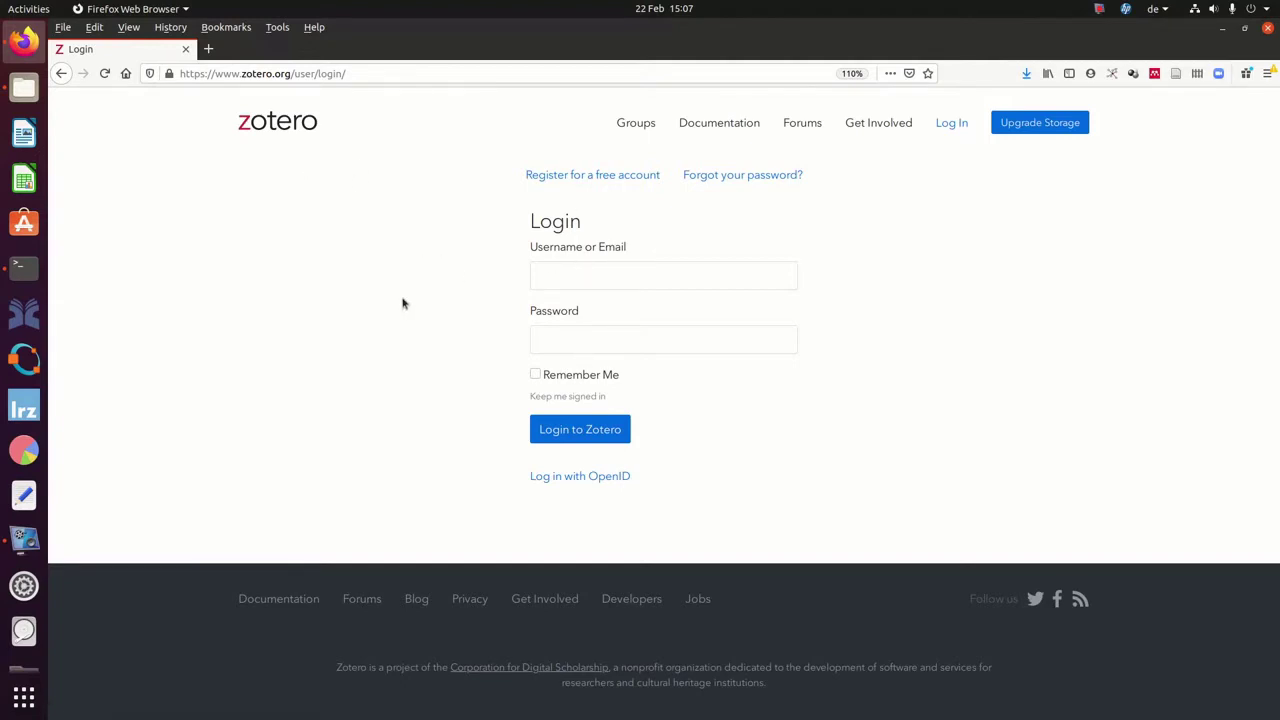
# Switch to the terminal and launch Zotero by running ./zotero in ~/Downloads/zotero.
pyautogui.hotkey('alt', 'Tab')
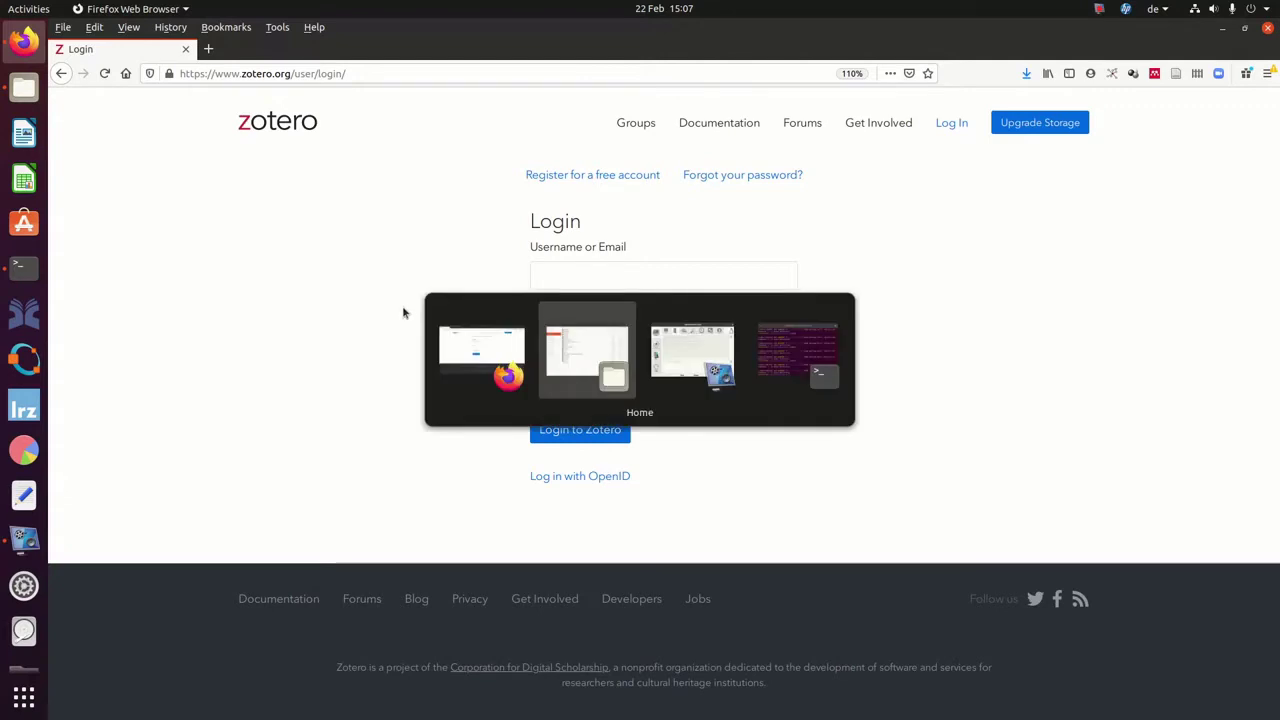
pyautogui.hotkey('alt', 'Tab')
pyautogui.hotkey('alt', 'Tab')
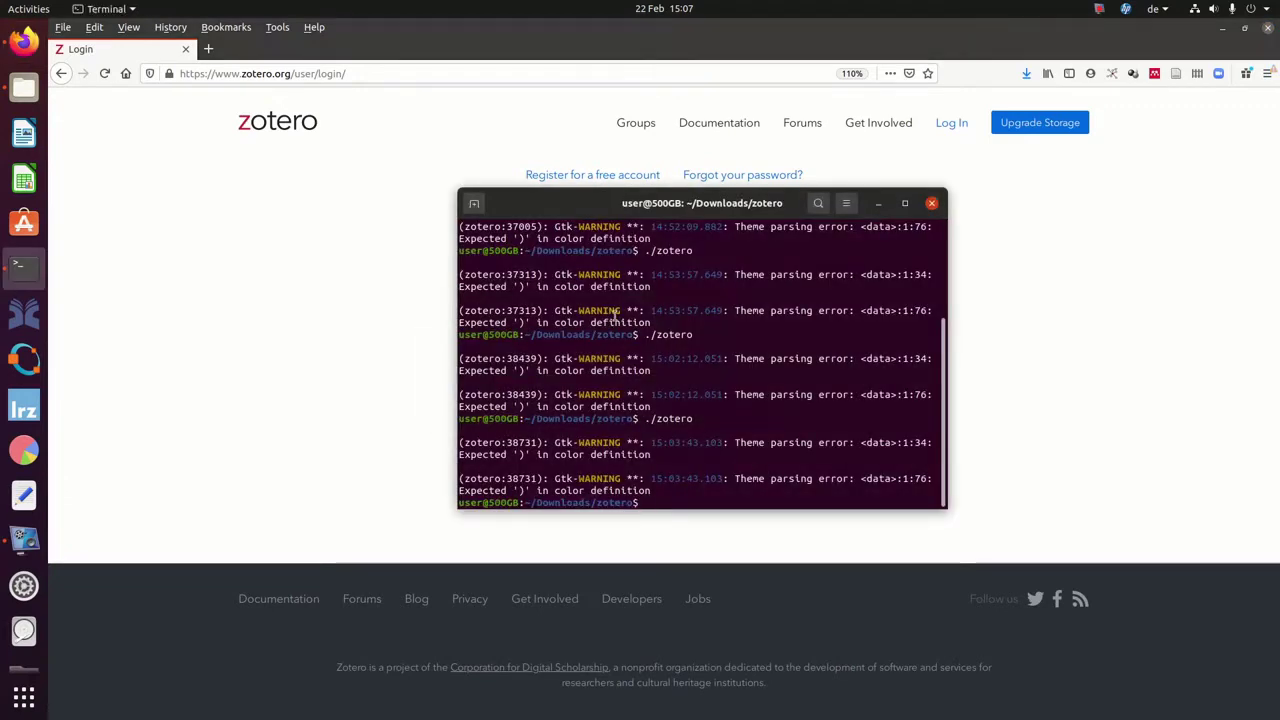
pyautogui.press('Up')
pyautogui.press('Return')
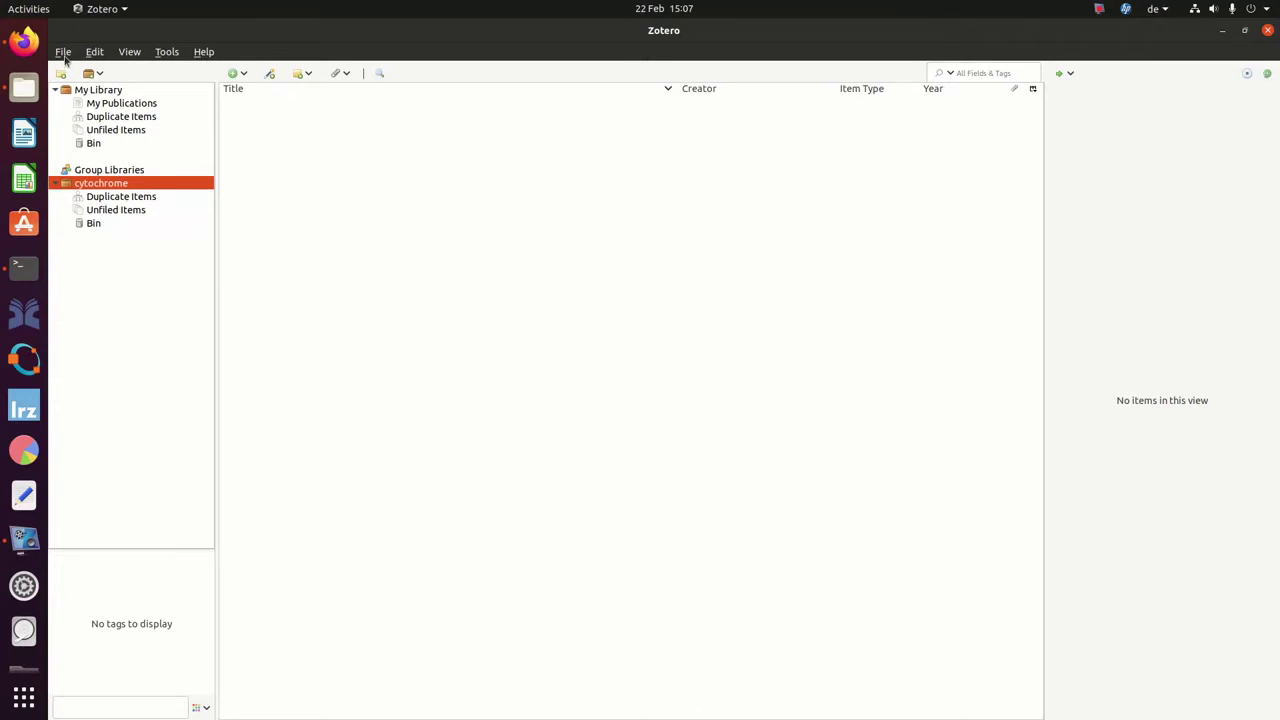
# Look through the items in My Library and the cytochrome group library, including the group's duplicate items.
pyautogui.click(63, 52)
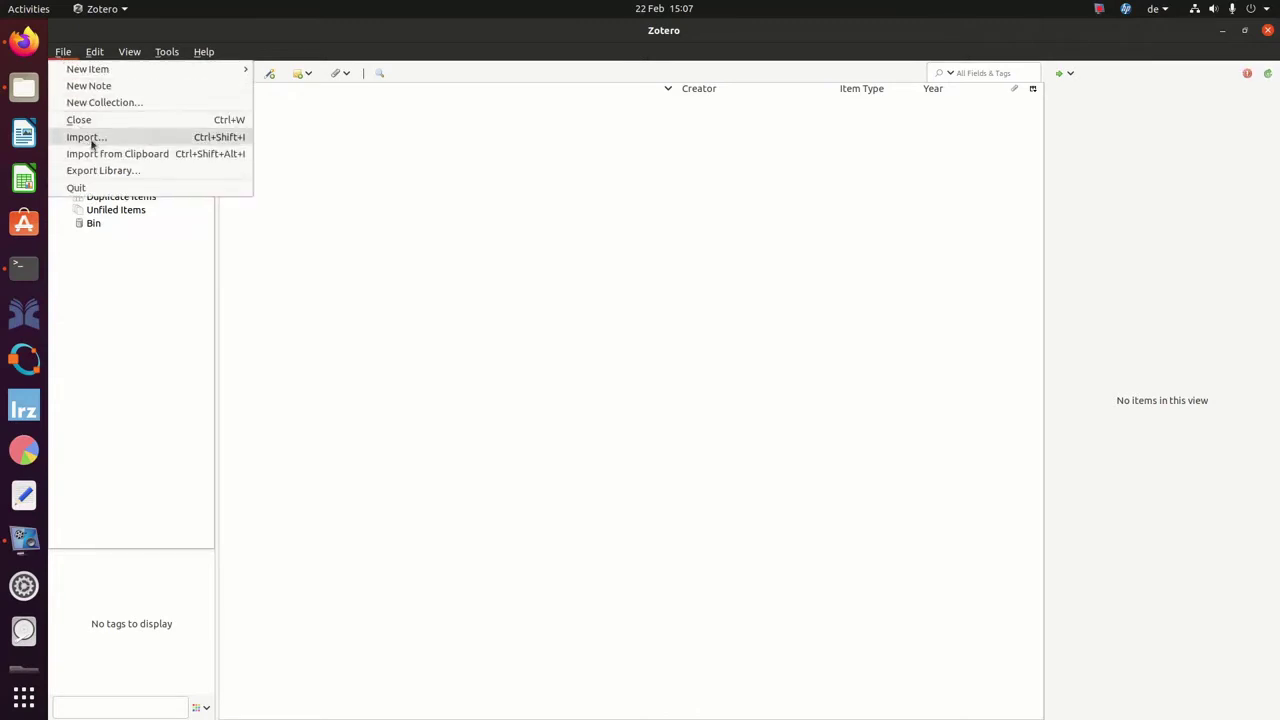
pyautogui.click(426, 320)
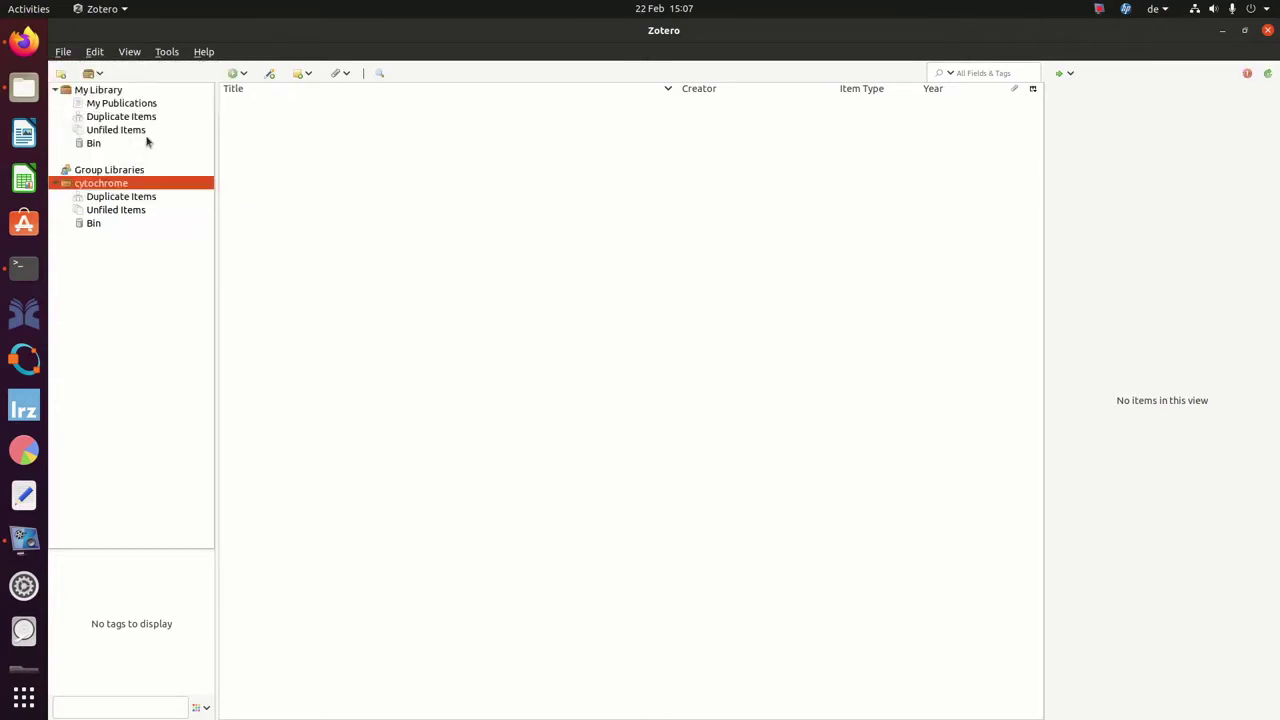
pyautogui.click(110, 90)
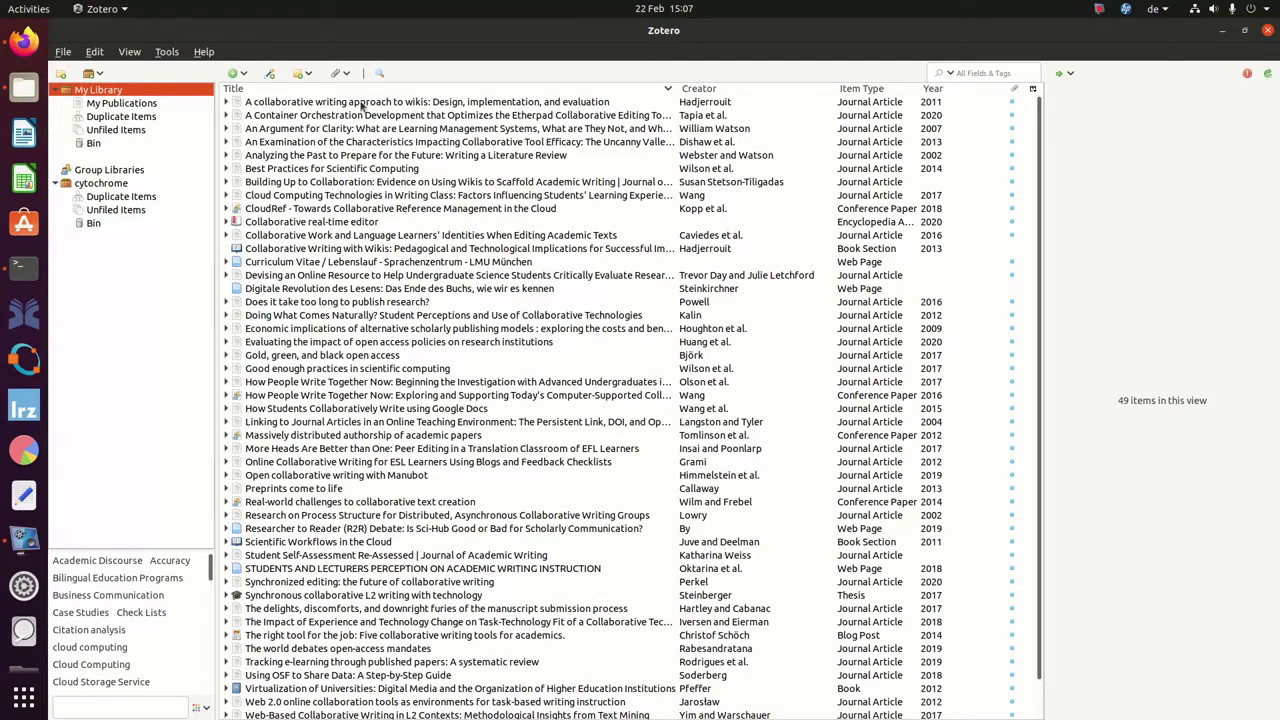
pyautogui.click(101, 183)
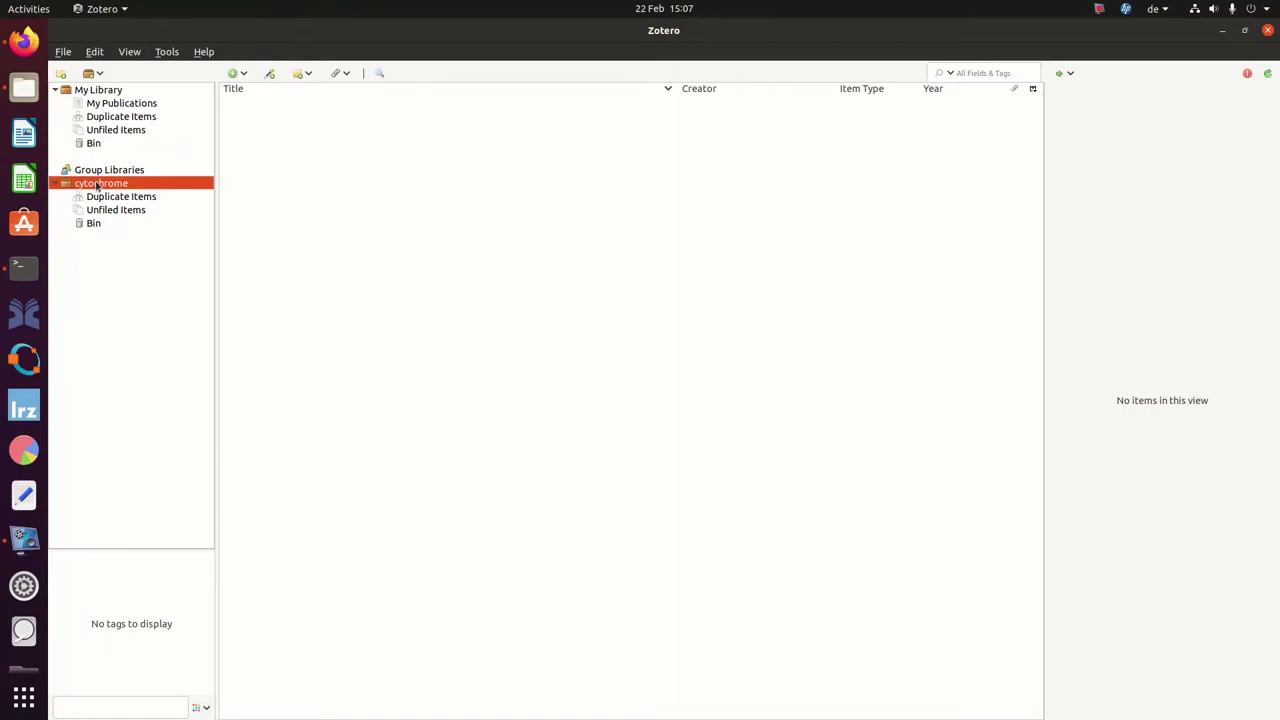
pyautogui.click(114, 200)
pyautogui.click(85, 184)
pyautogui.click(97, 199)
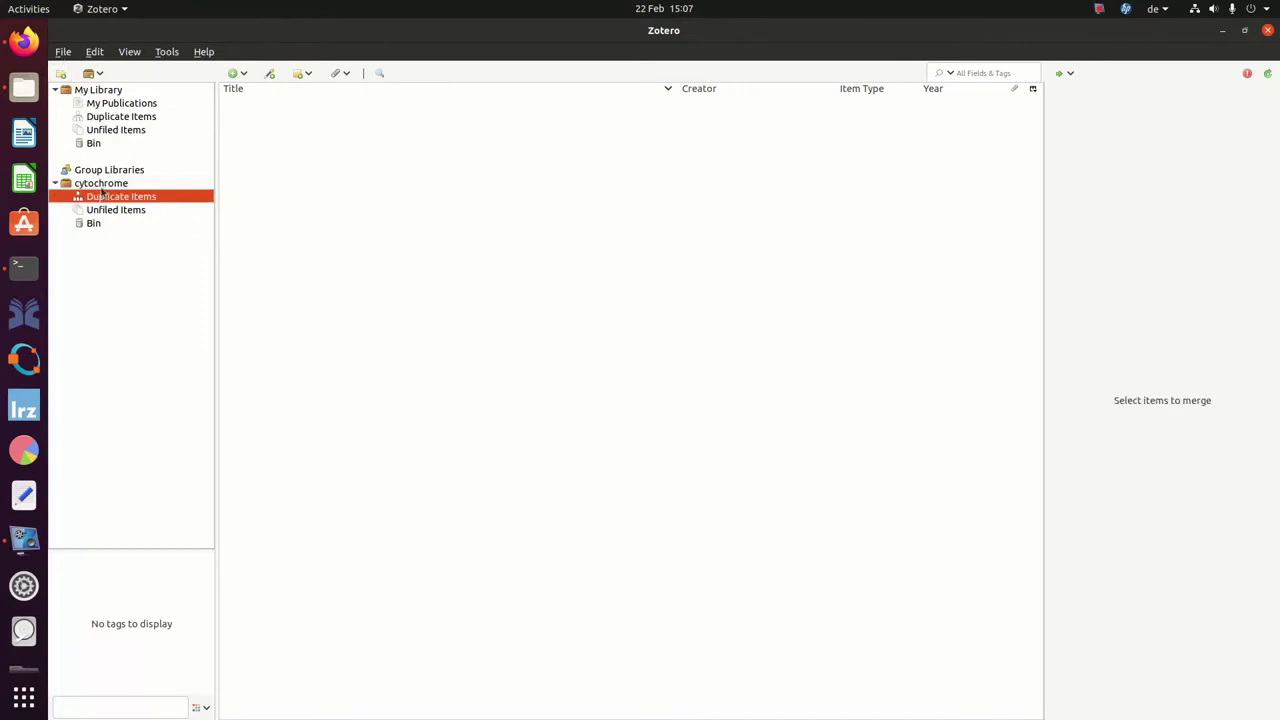
# Import papers.bib from the home folder into the cytochrome group library, copying files to the Zotero storage folder.
pyautogui.click(104, 185)
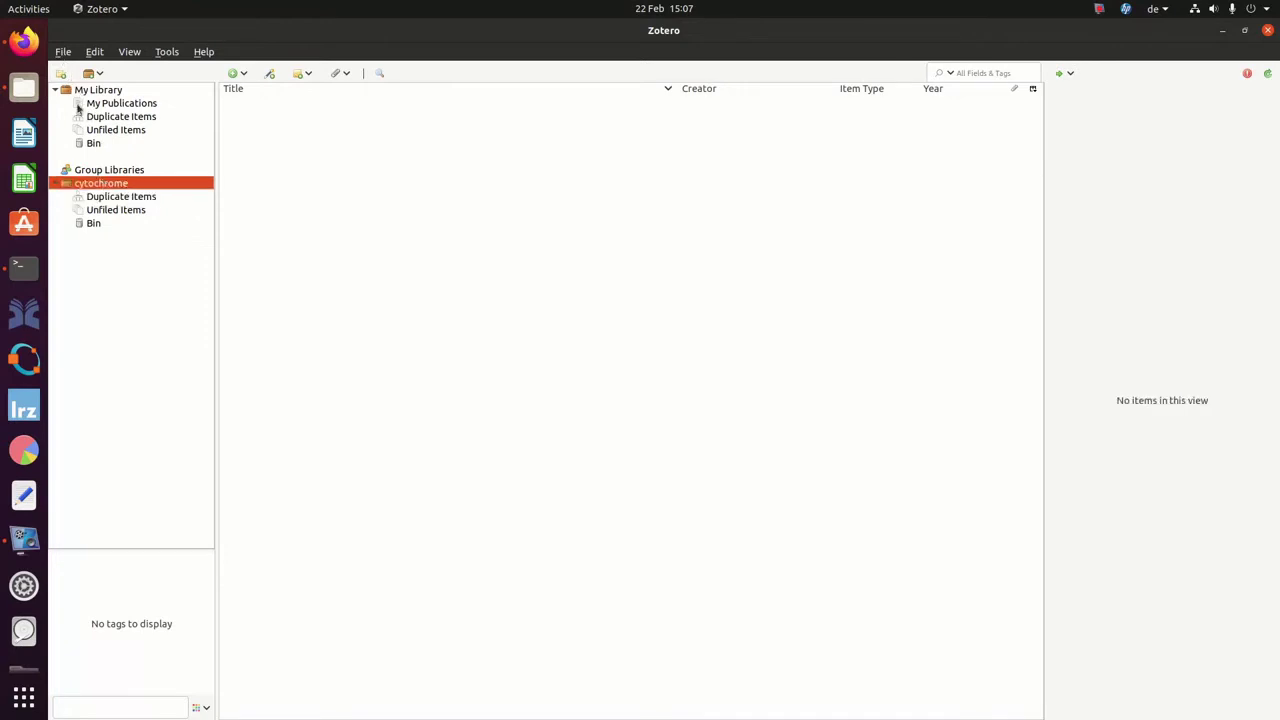
pyautogui.click(63, 54)
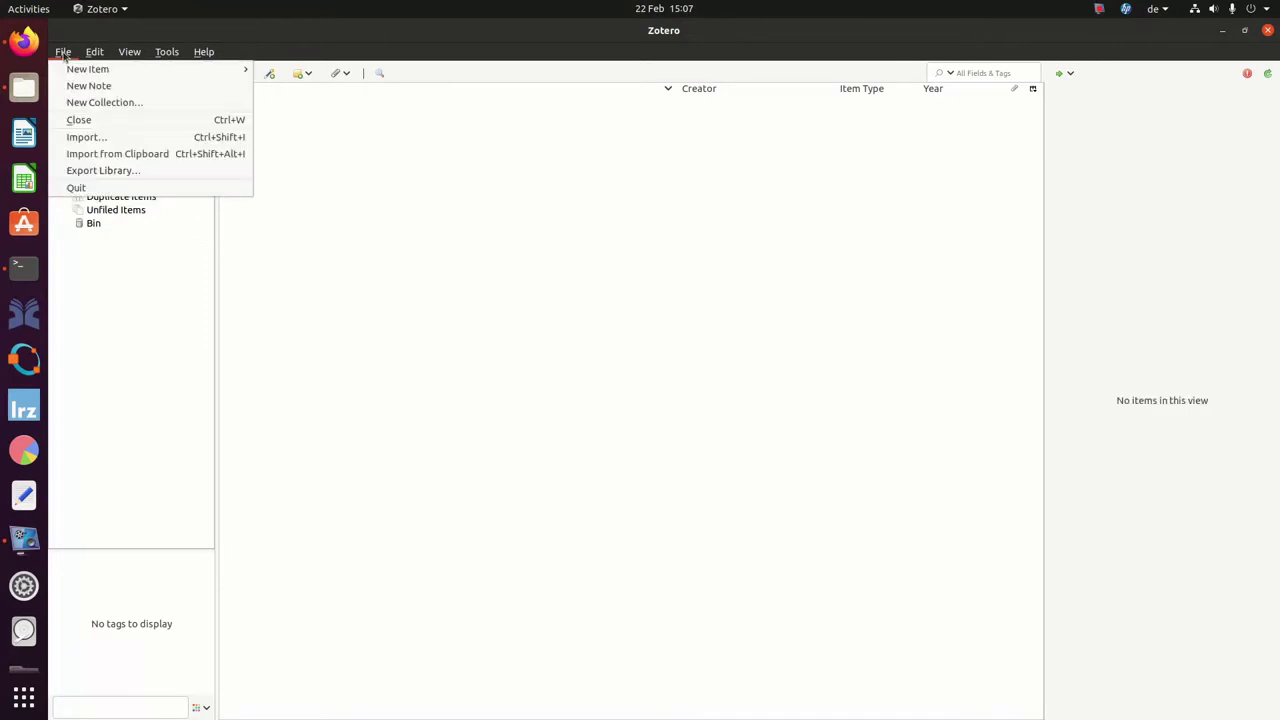
pyautogui.click(85, 138)
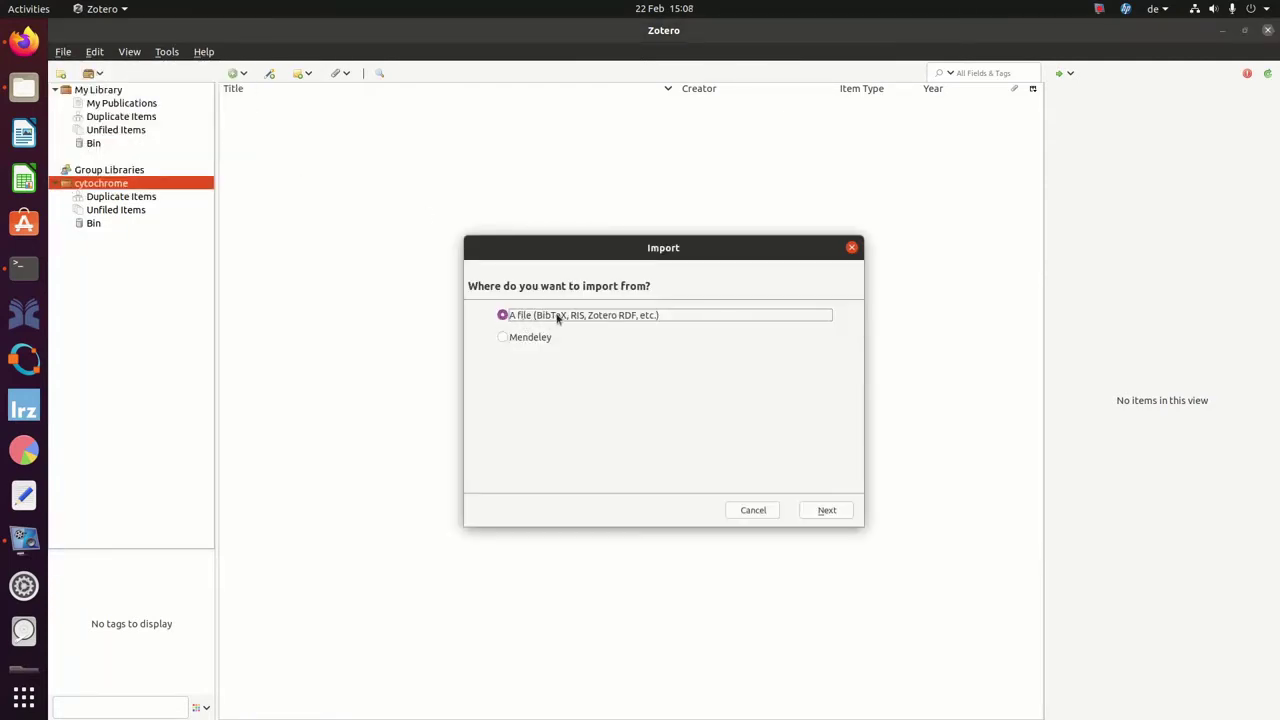
pyautogui.click(828, 511)
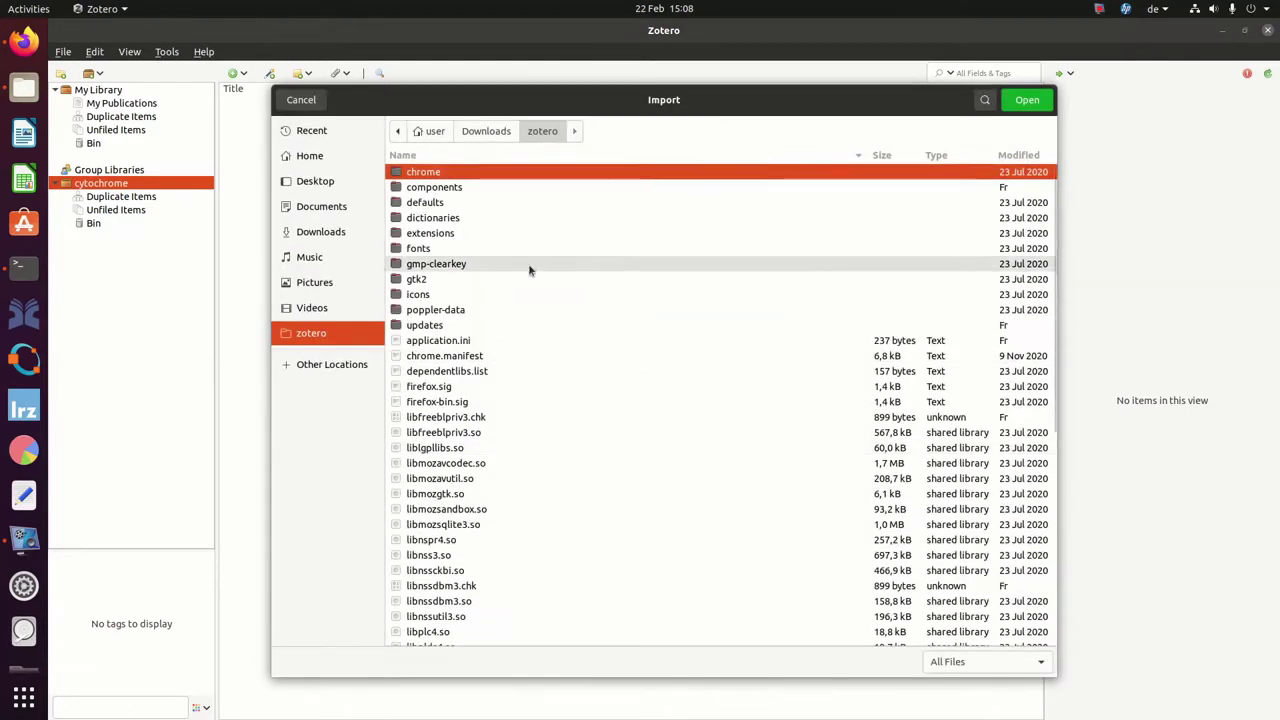
pyautogui.click(310, 156)
pyautogui.click(444, 467)
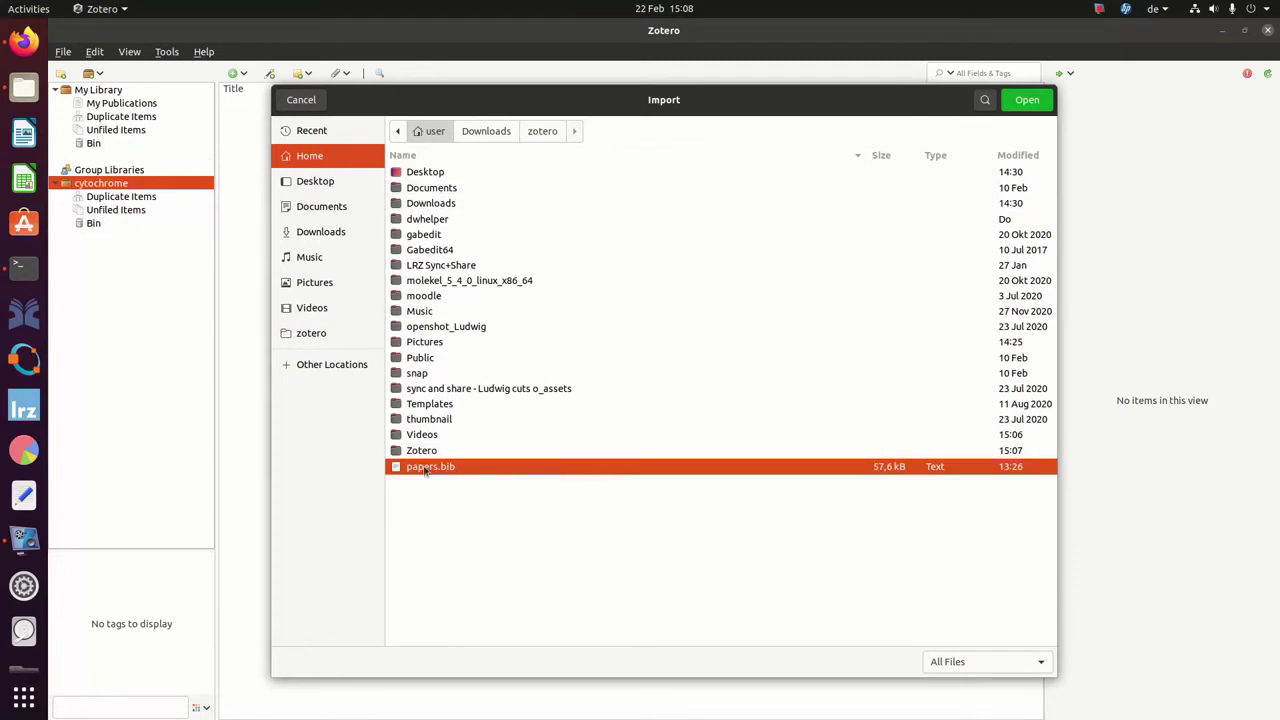
pyautogui.click(1028, 101)
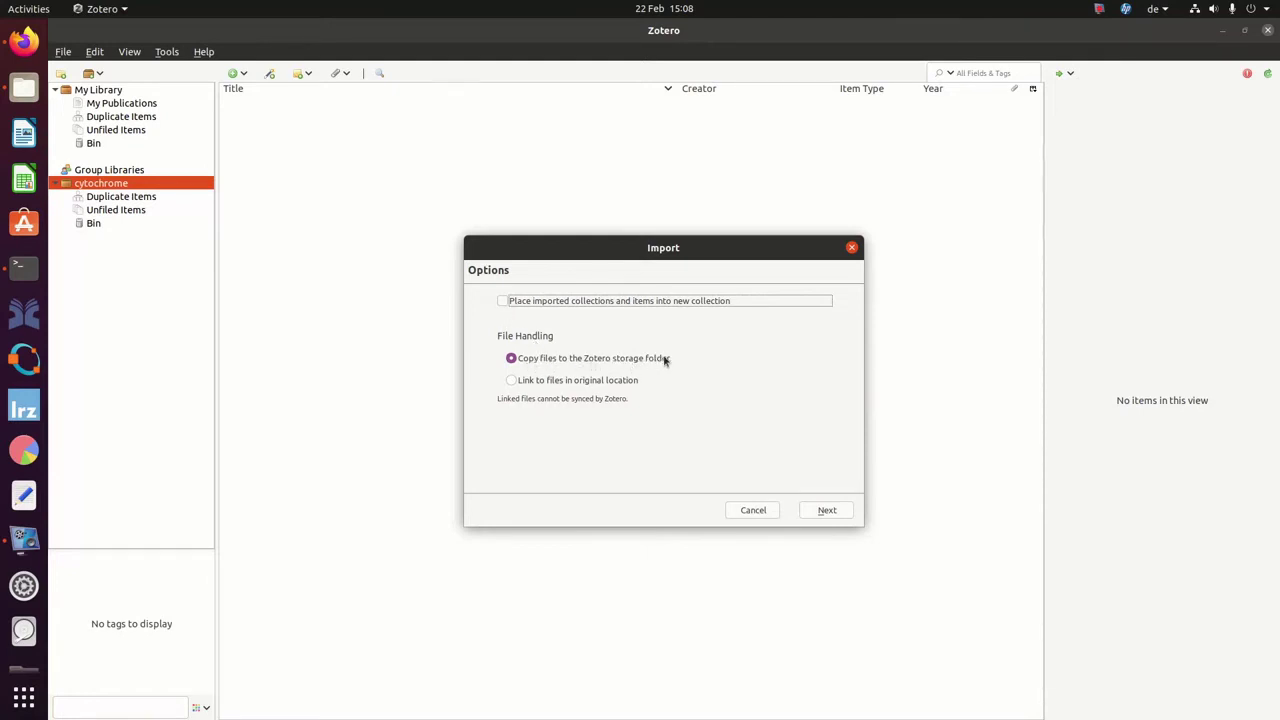
pyautogui.click(827, 511)
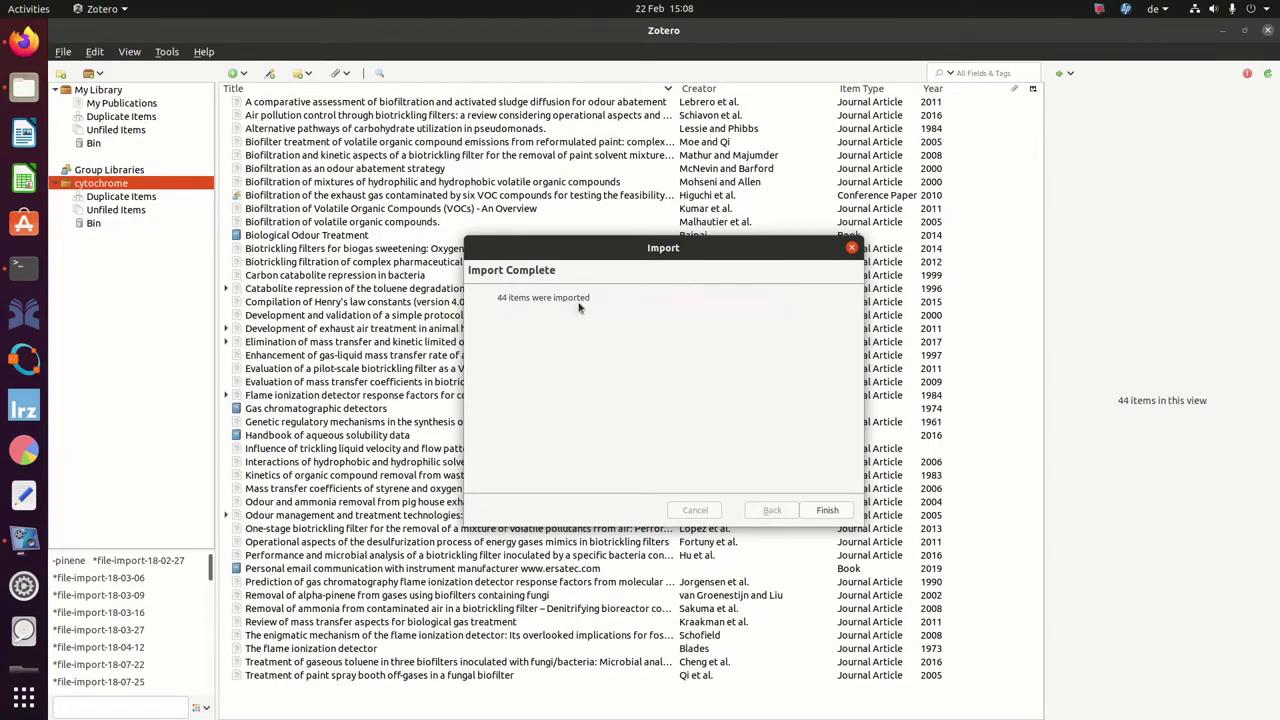
pyautogui.click(826, 510)
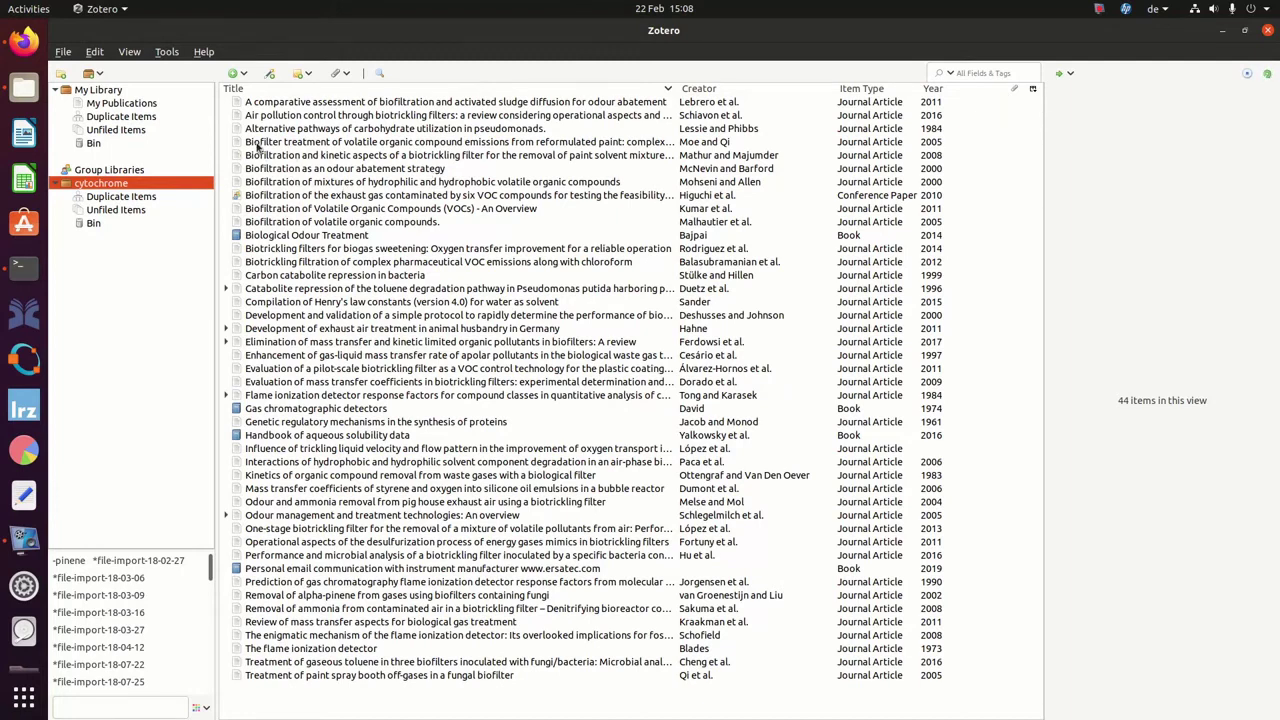
# Find and attach the available PDF for the 2005 article "Biofilter treatment of volatile organic compound emissions from reformulated paint".
pyautogui.click(256, 145)
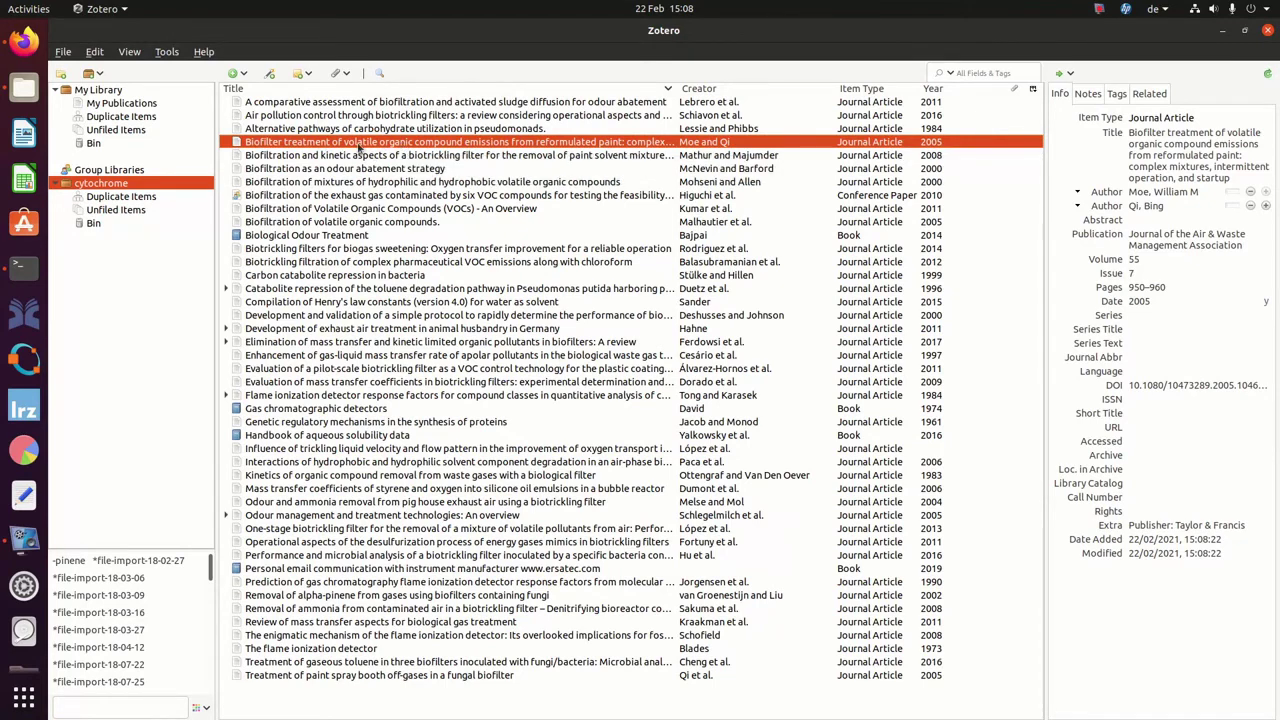
pyautogui.click(306, 131)
pyautogui.click(306, 145)
pyautogui.rightClick(310, 145)
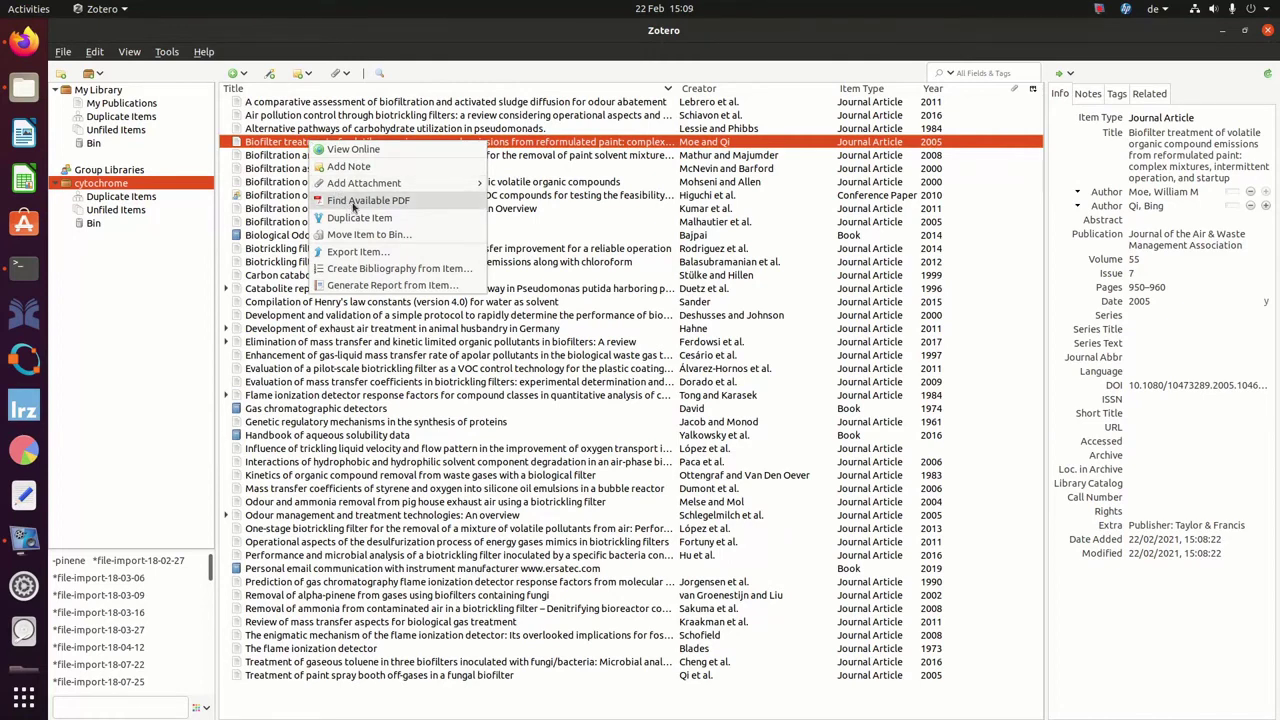
pyautogui.click(366, 200)
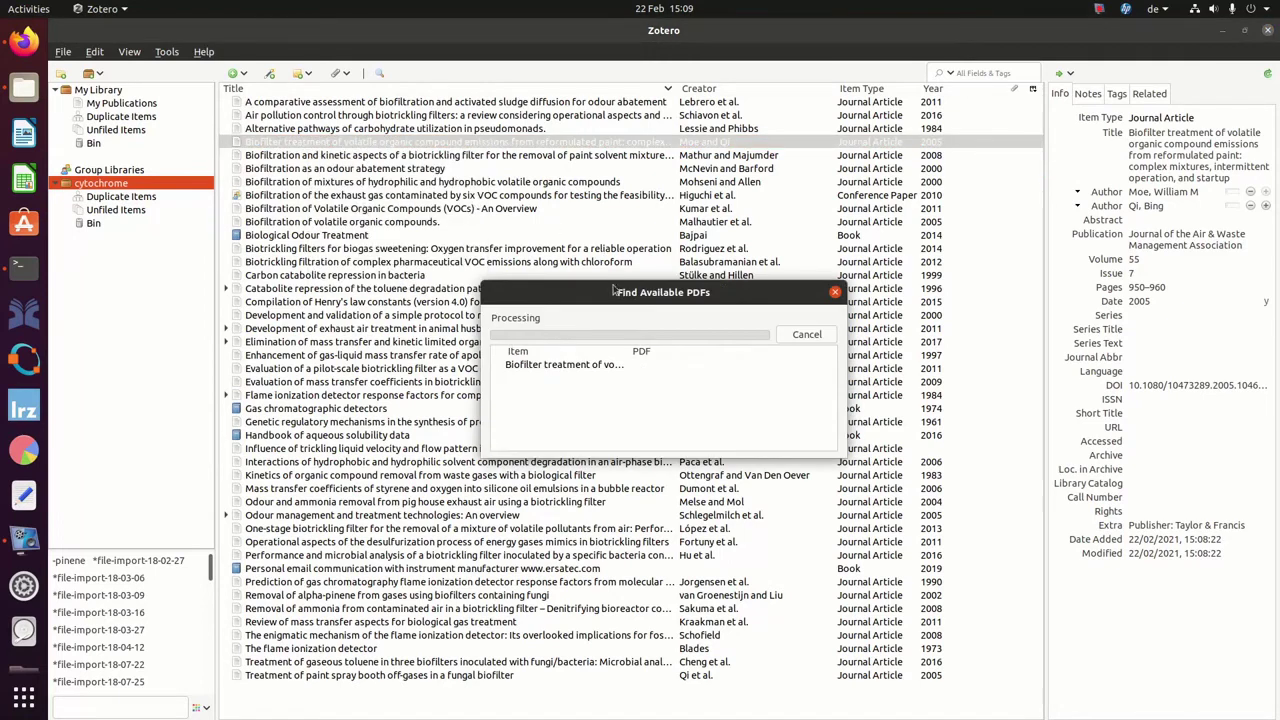
pyautogui.moveTo(624, 292); pyautogui.dragTo(584, 199)
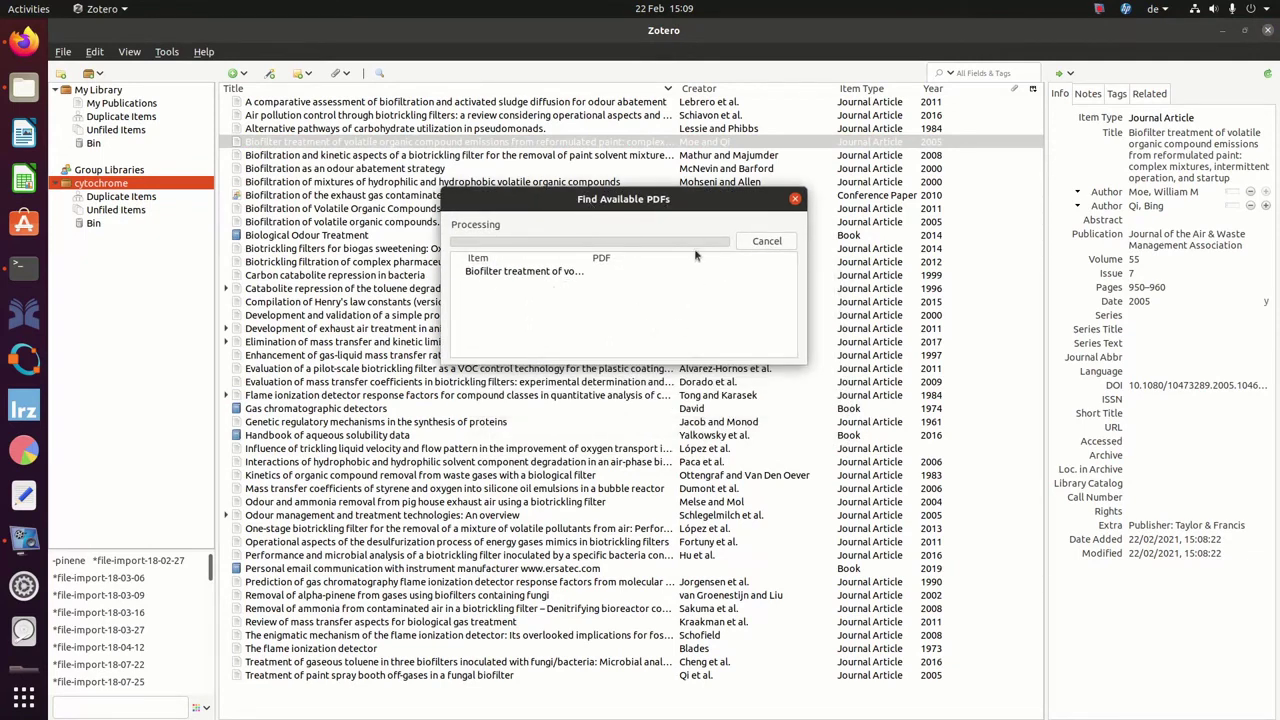
pyautogui.click(548, 273)
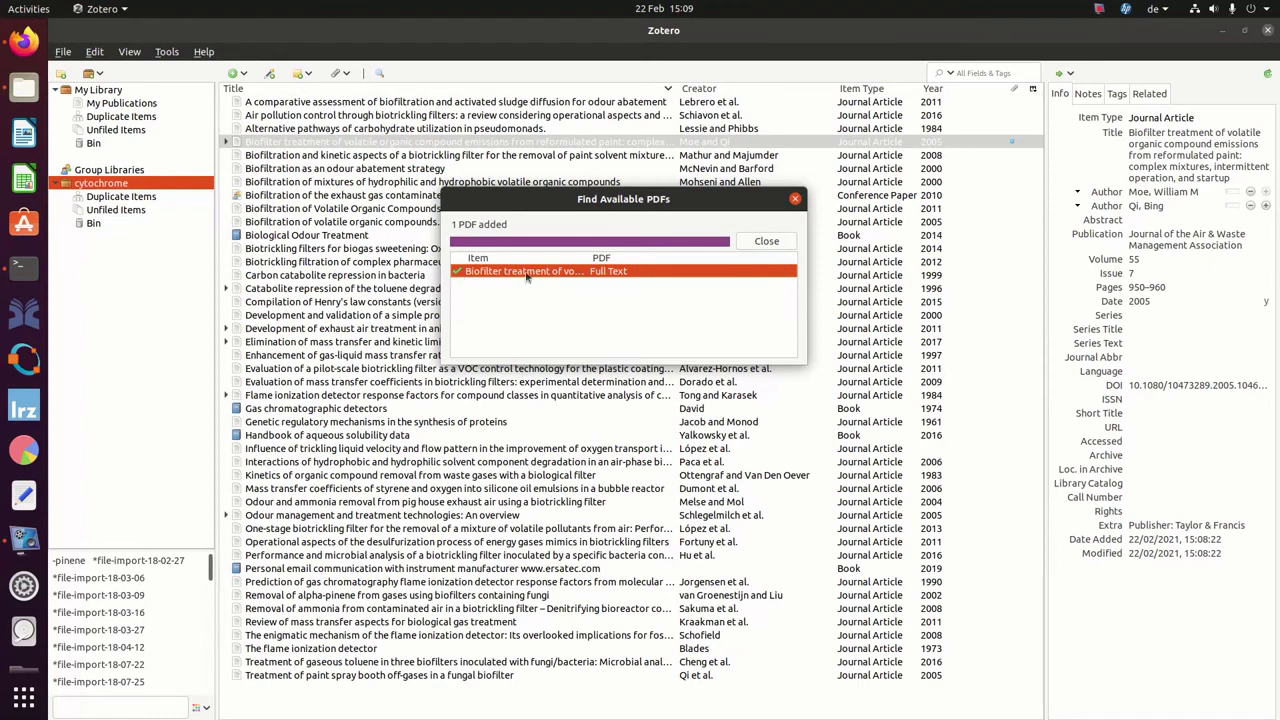
pyautogui.click(768, 243)
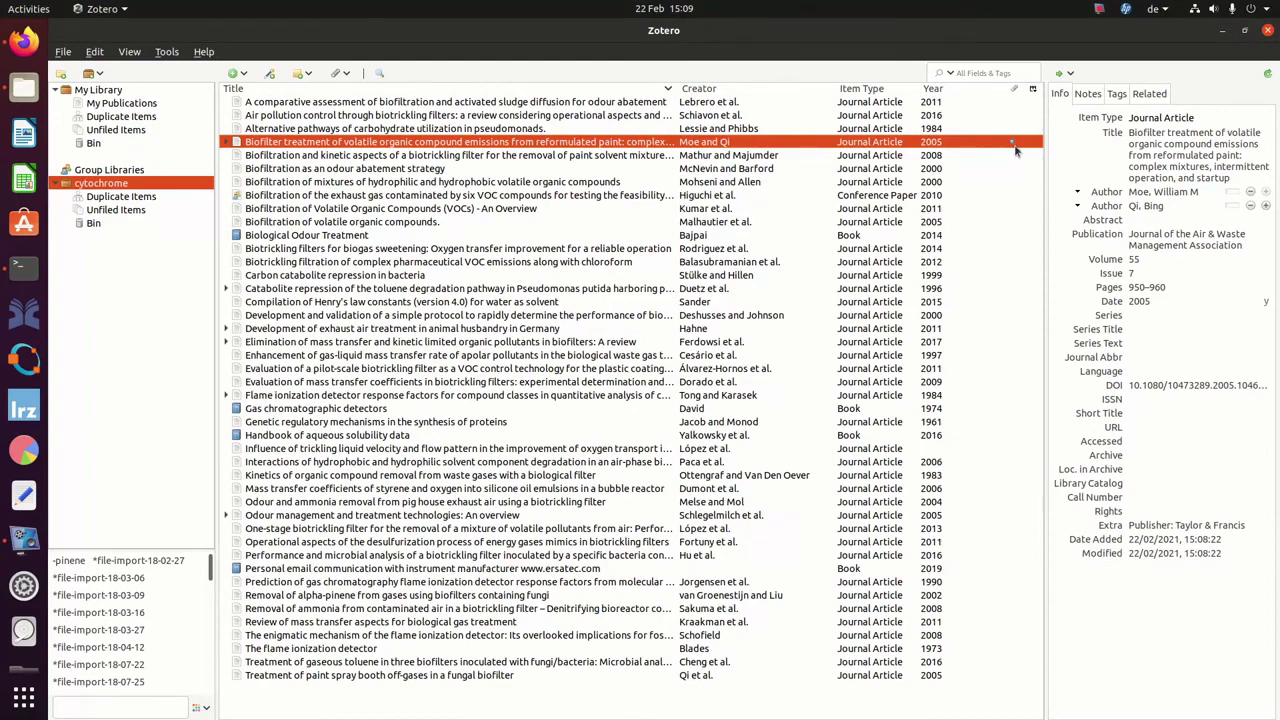
# Open the article's attached PDF and view its title and abstract on page 2.
pyautogui.scroll(-10, 660, 290)
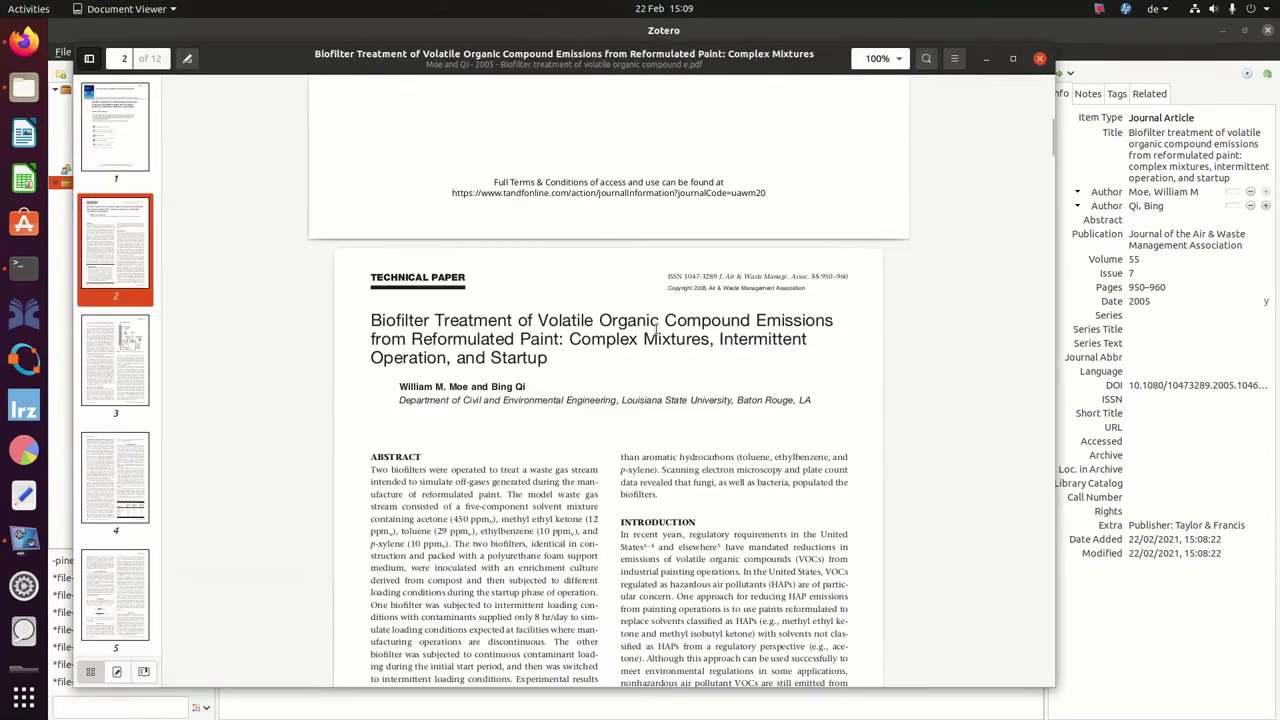
pyautogui.scroll(2, 686, 312)
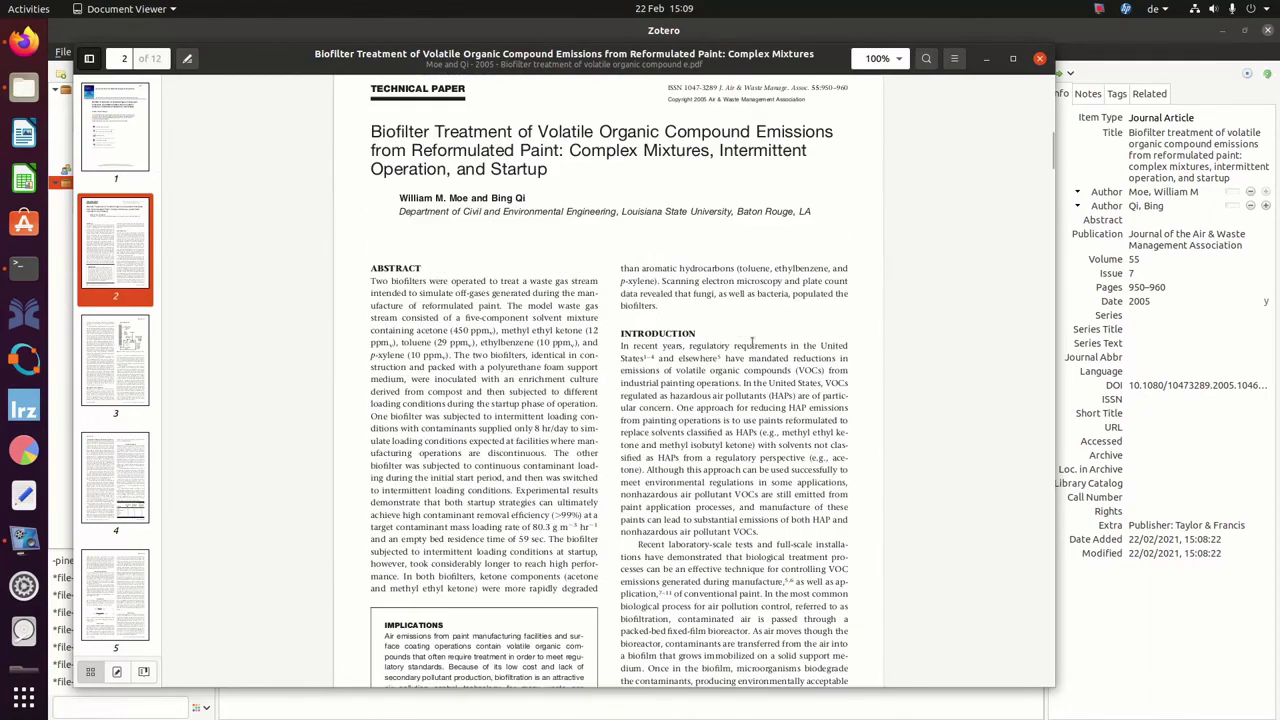